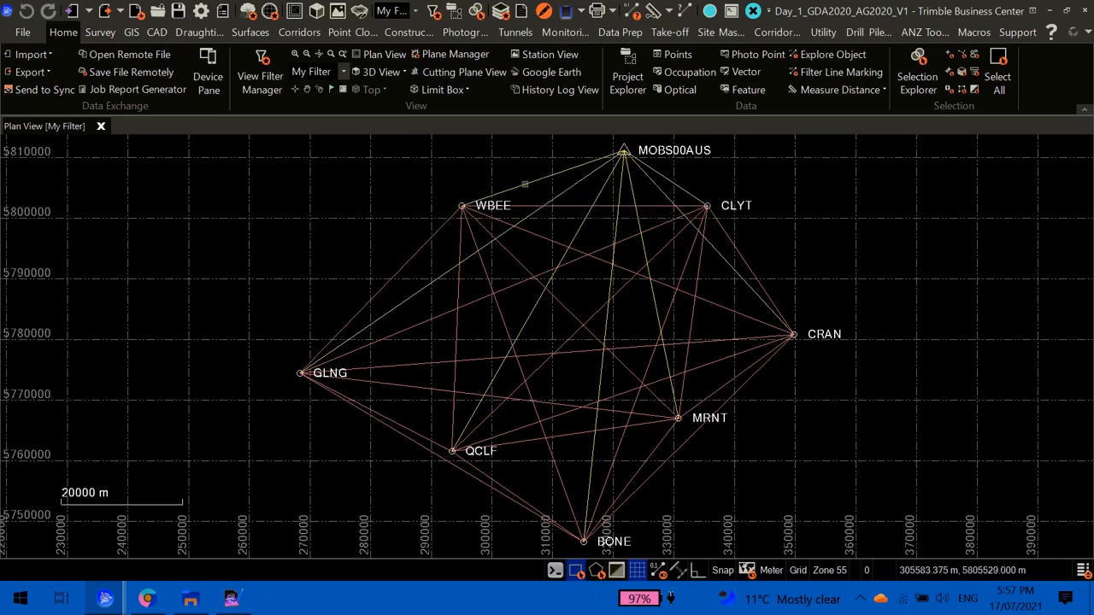
- Select the processed vectors from MOBS00AUS to WBEE, GLNG and QCLF in the plan view, and clear the selection
mouse_move(529, 184)
click(562, 215)
mouse_move(565, 207)
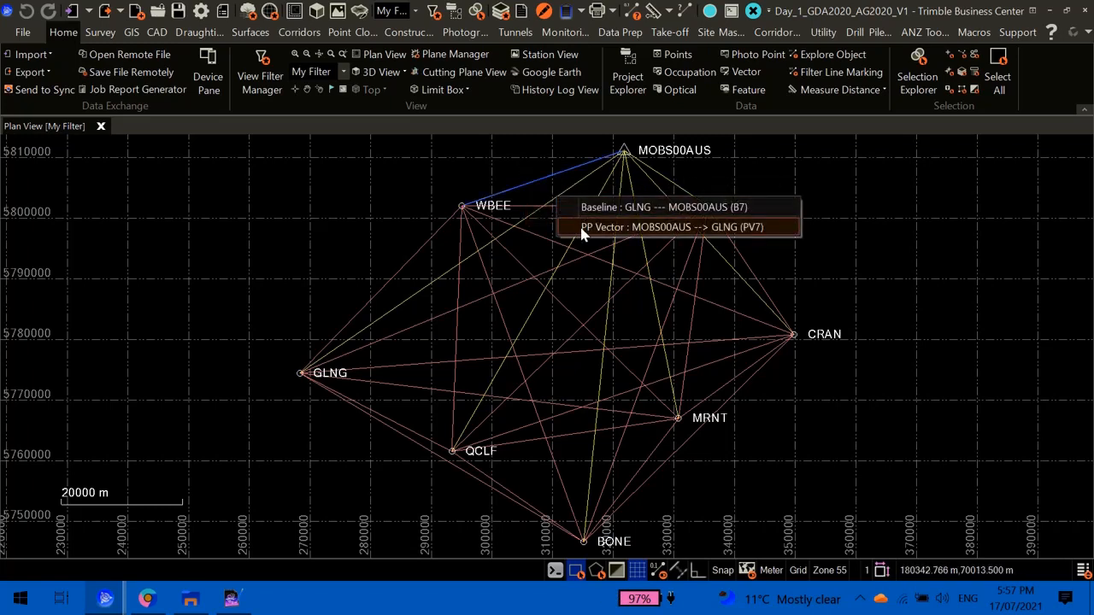
click(580, 227)
mouse_move(574, 239)
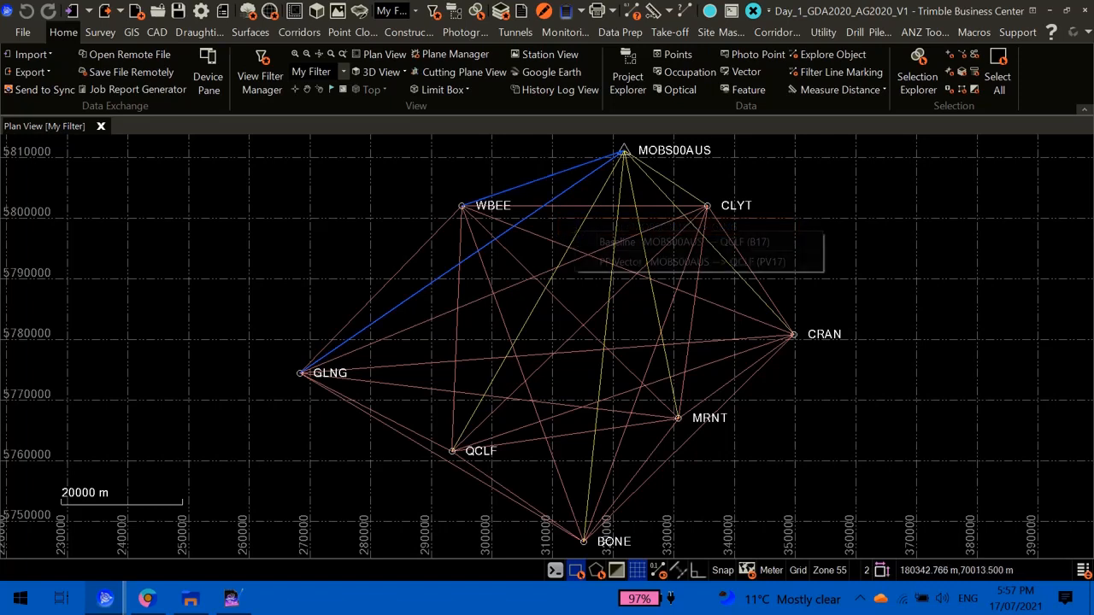
click(597, 265)
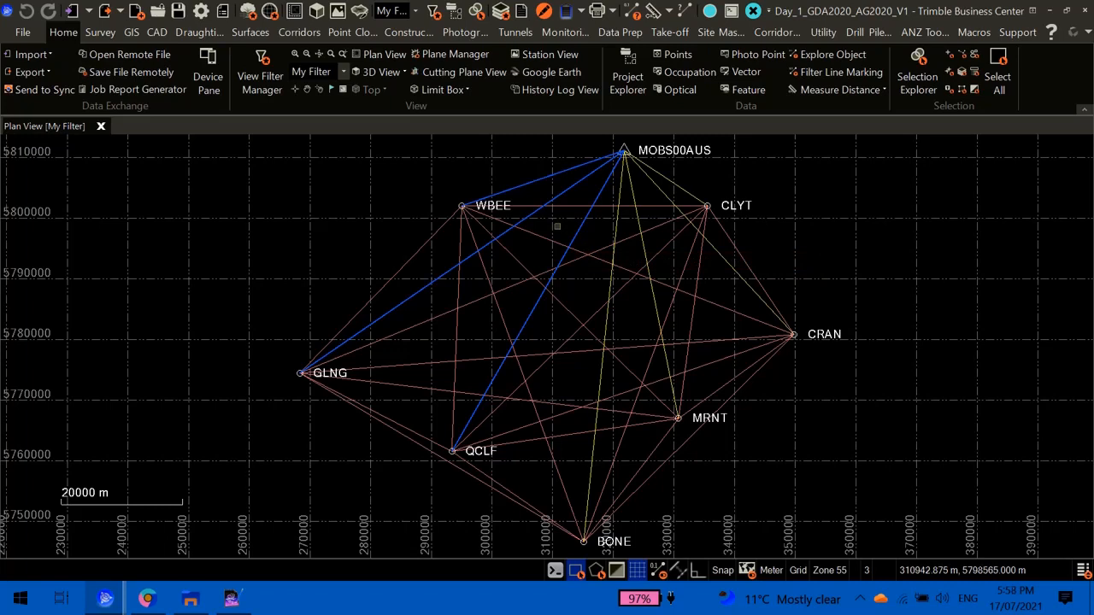
key(Escape)
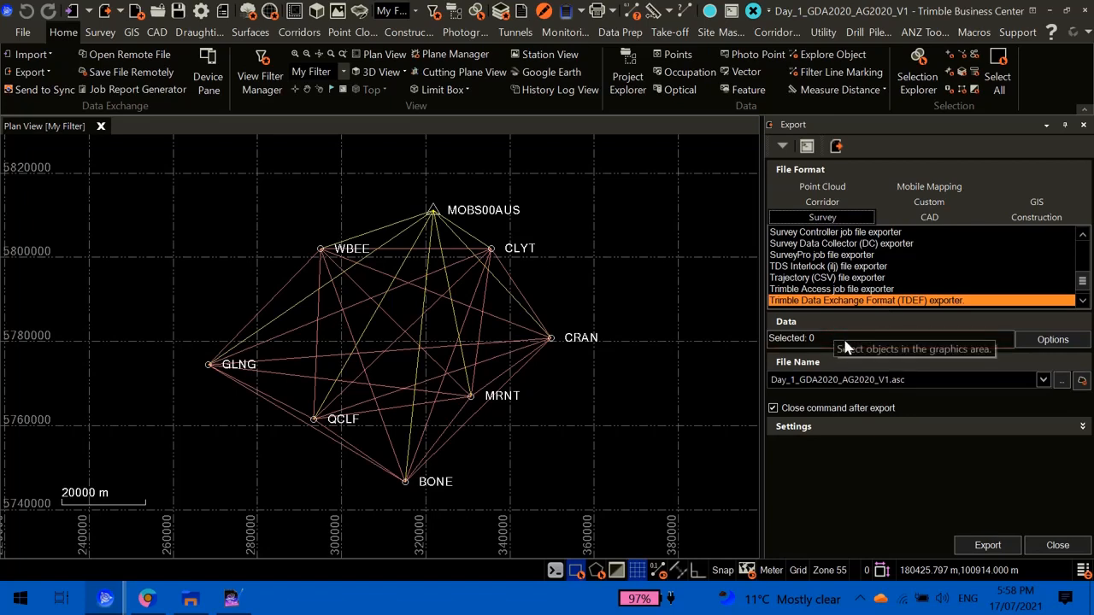
- Select all objects and export them with the Trimble Data Exchange Format (TDEF) exporter to Day_1_GDA2020_AG2020_V1.asc
click(1062, 341)
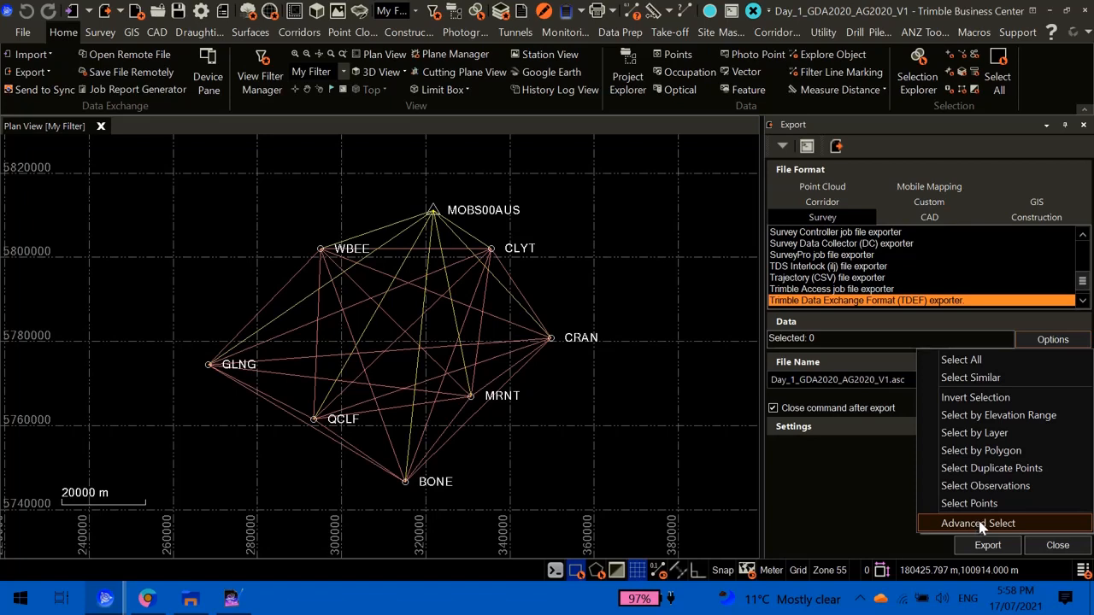
click(973, 362)
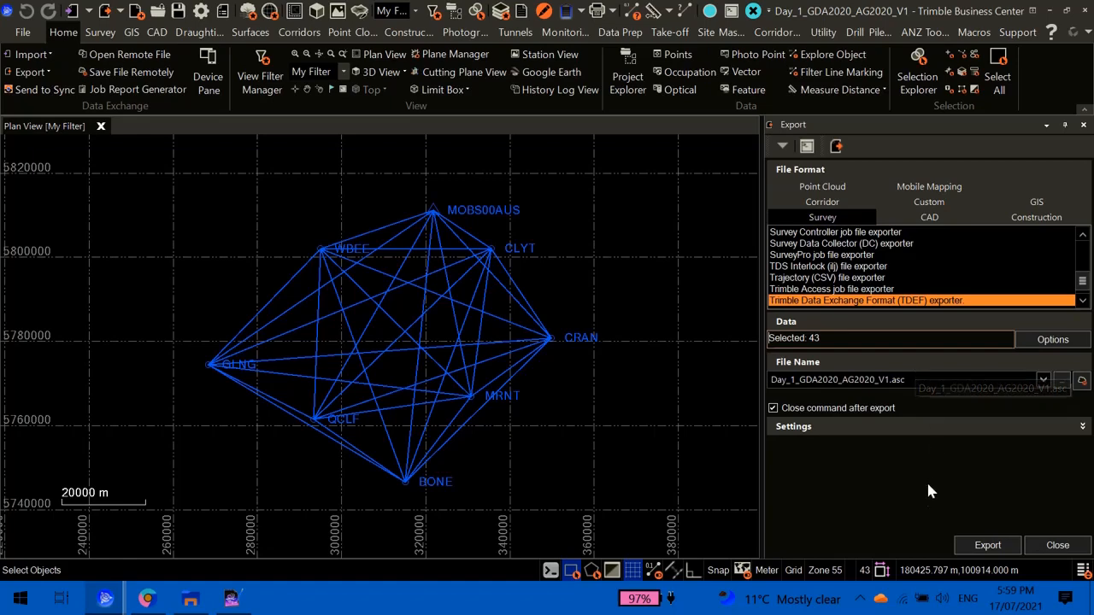
click(985, 545)
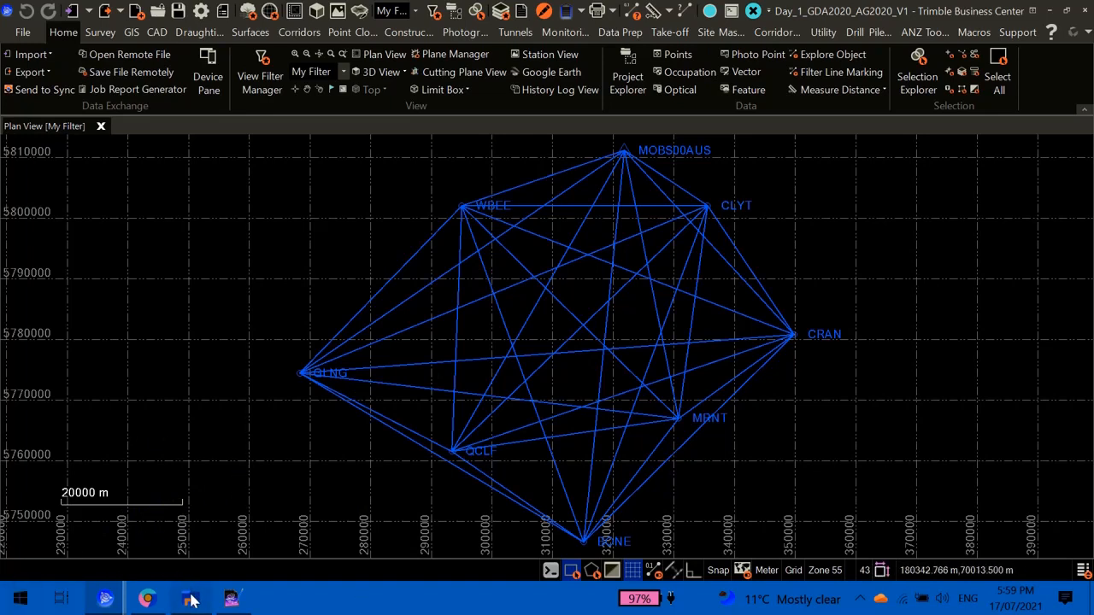
- Switch to File Explorer, sort the project folder by file type and locate the exported Day_1_GDA2020_AG2020_V1.asc
mouse_move(194, 600)
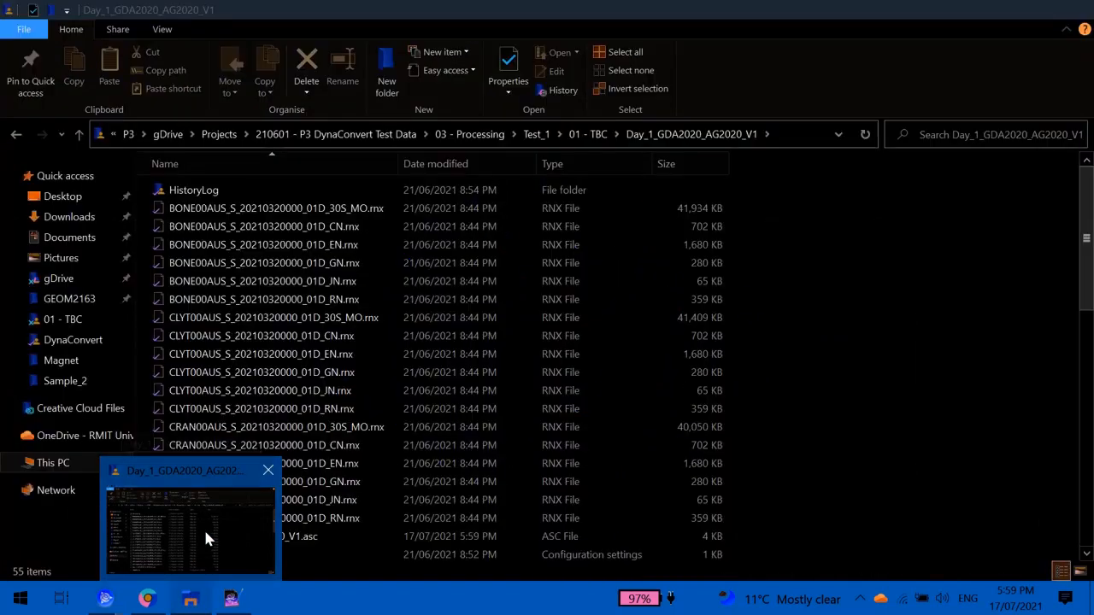
click(204, 527)
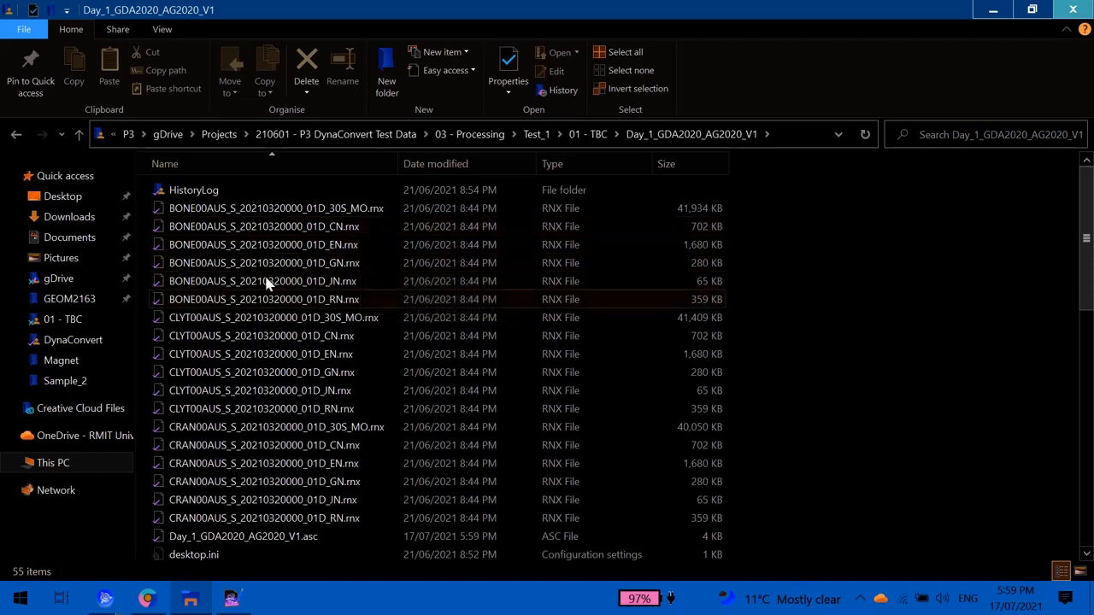
scroll(261, 392, down, 3)
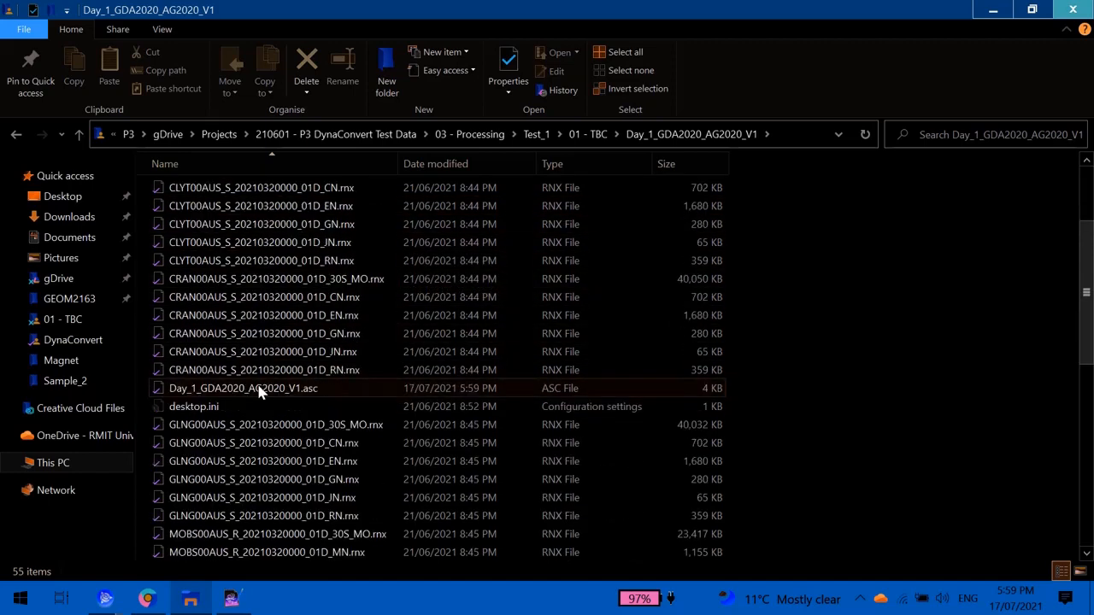
scroll(261, 392, up, 3)
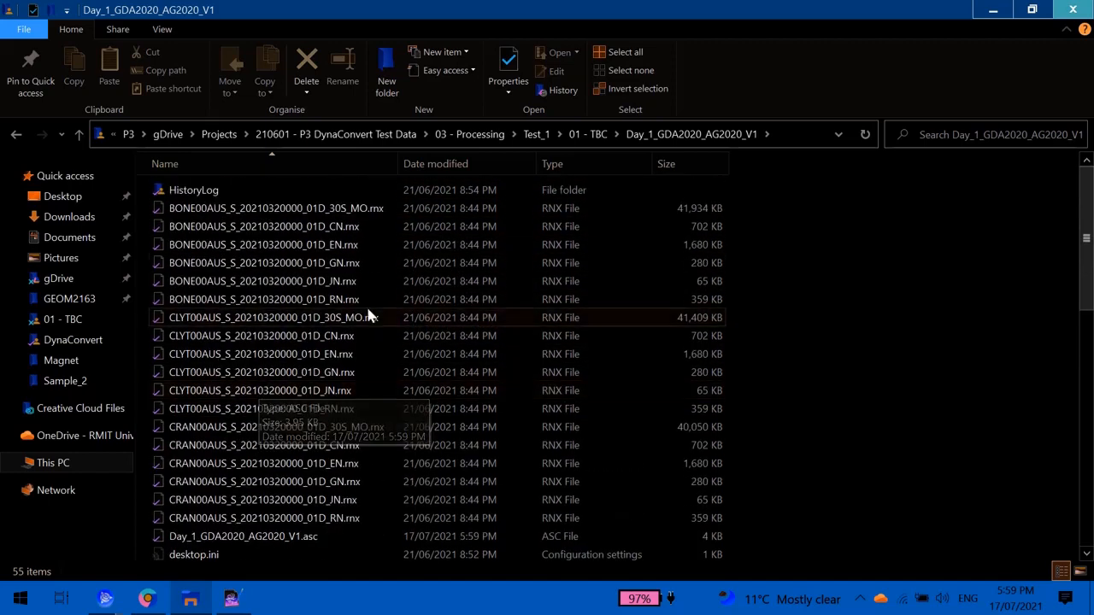
click(564, 161)
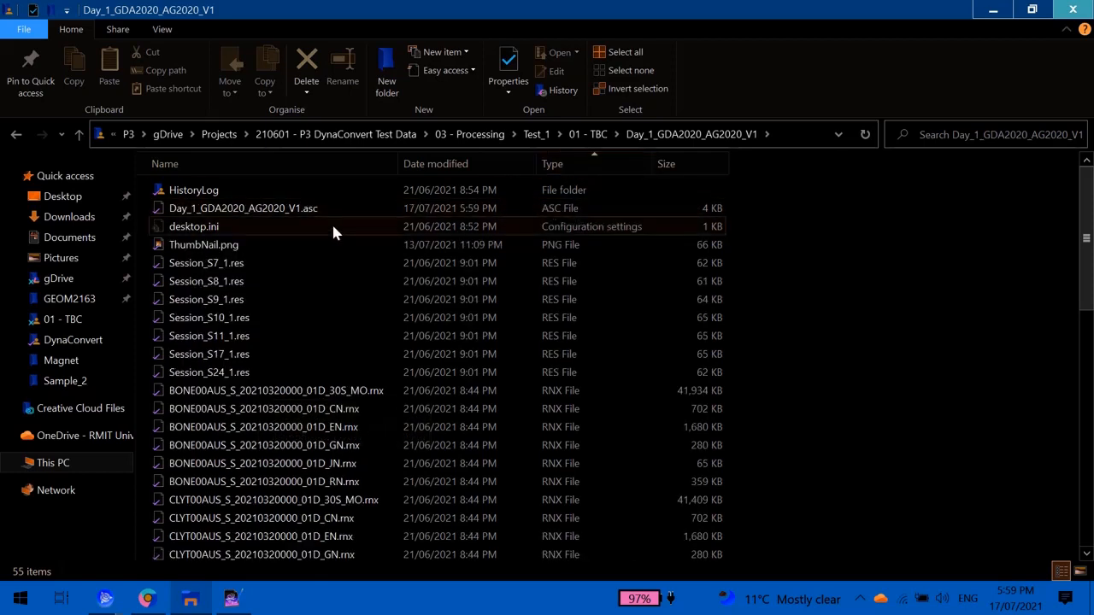
click(284, 210)
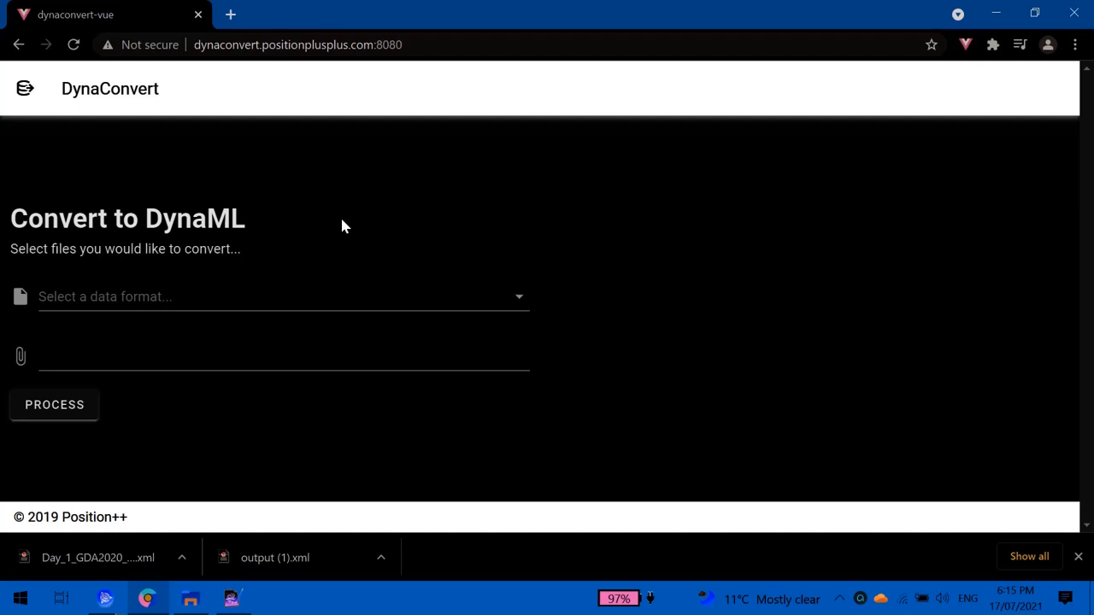
- In the DynaConvert web page, choose Trimble Data Exchange Format (TDEF) as the data format and attach Day_1_GDA2020_AG2020_V1.asc
click(129, 299)
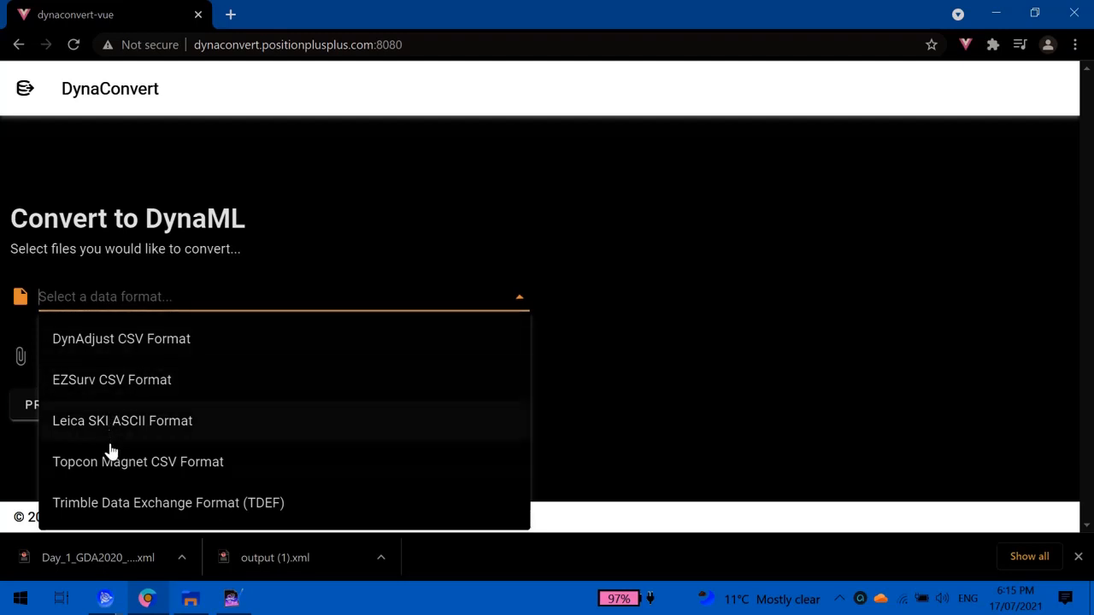
click(116, 505)
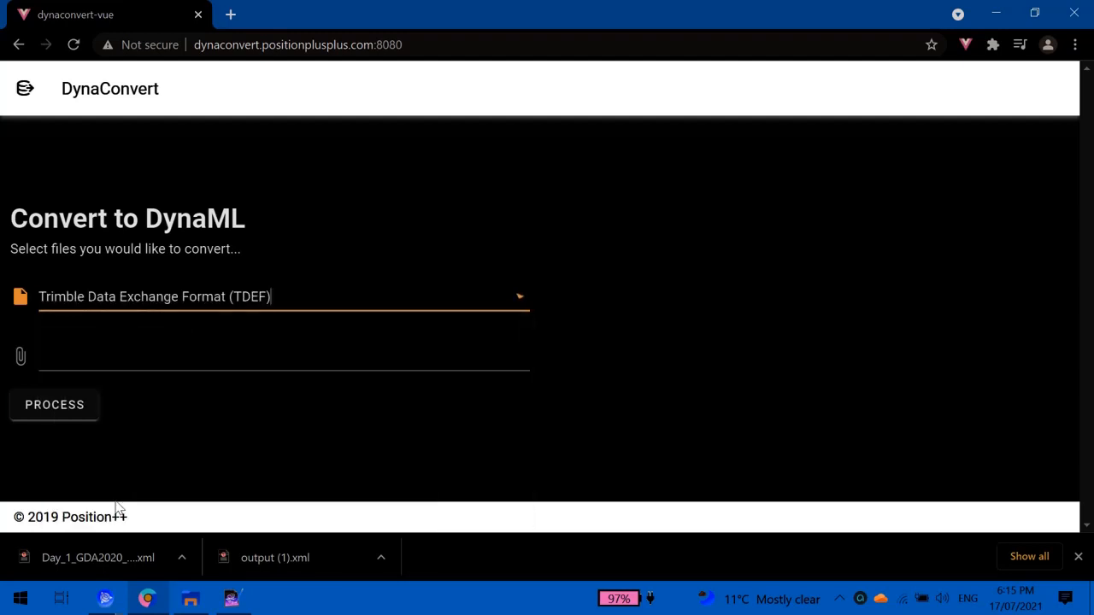
click(125, 354)
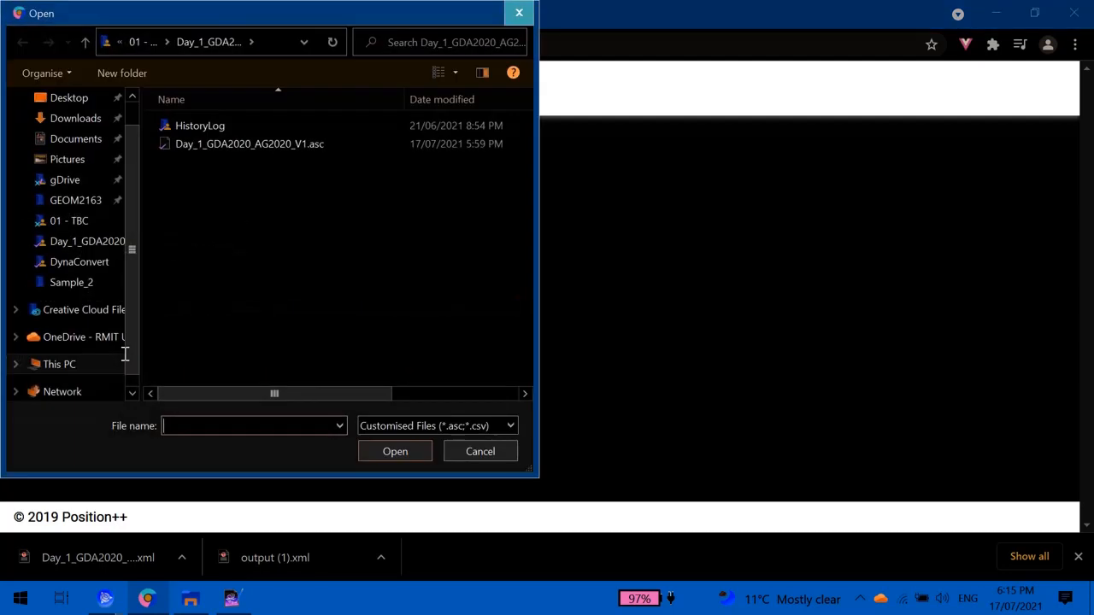
click(272, 150)
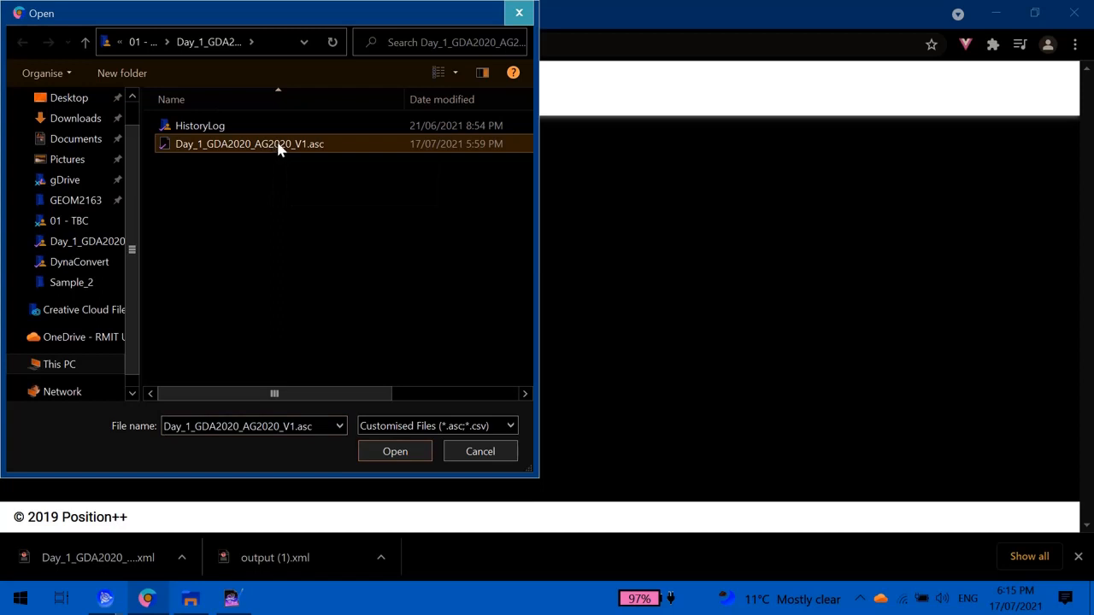
click(382, 452)
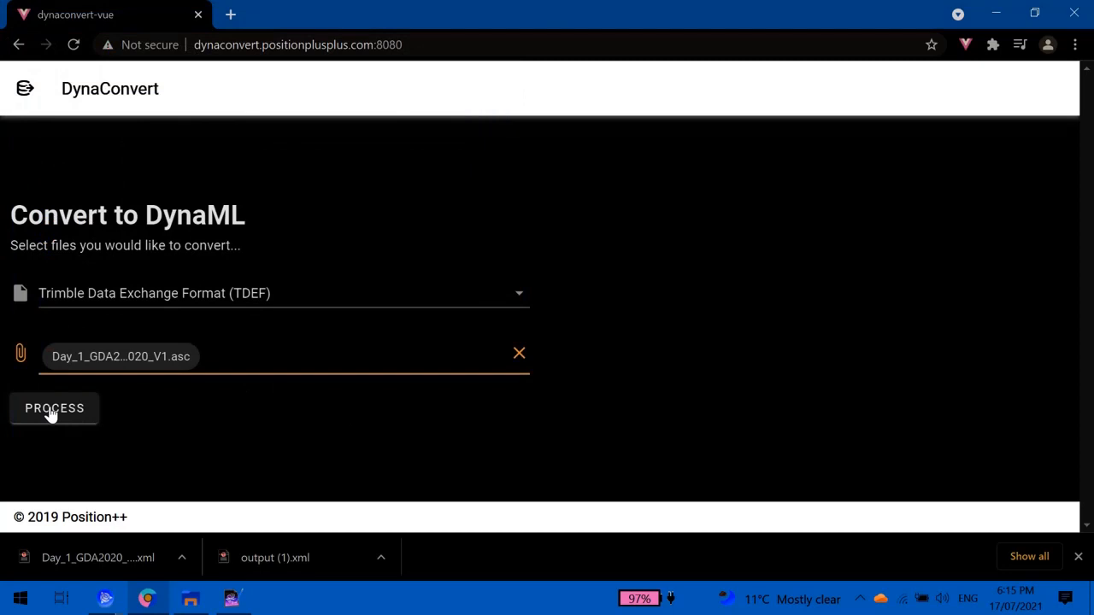
- Process the attached file and save the converted XML document as Day_1_GDA2020_AG2020_V1 in the project folder
click(51, 410)
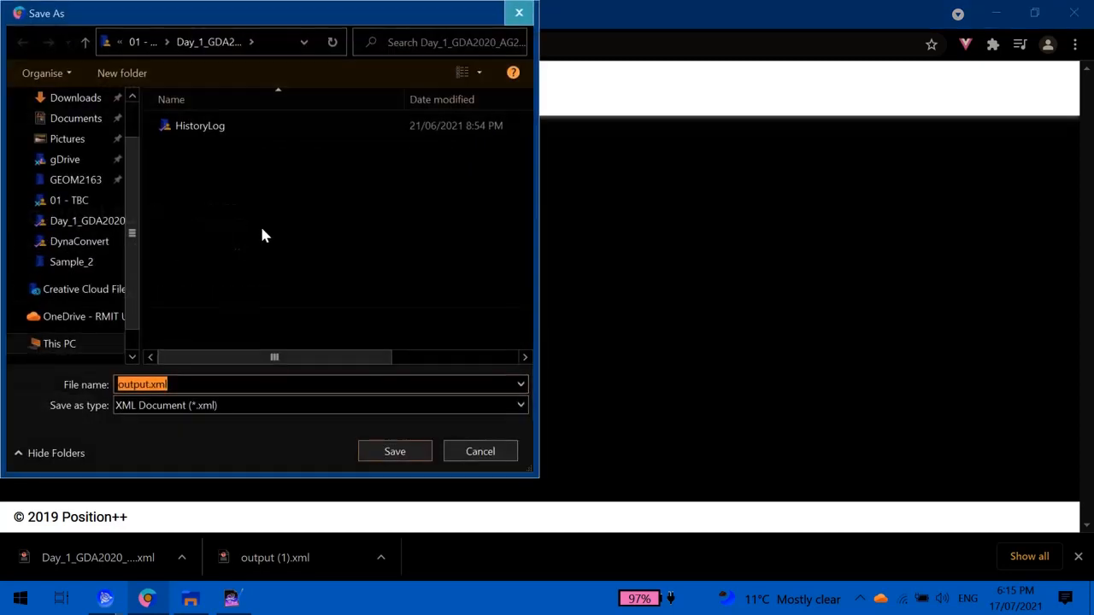
click(213, 385)
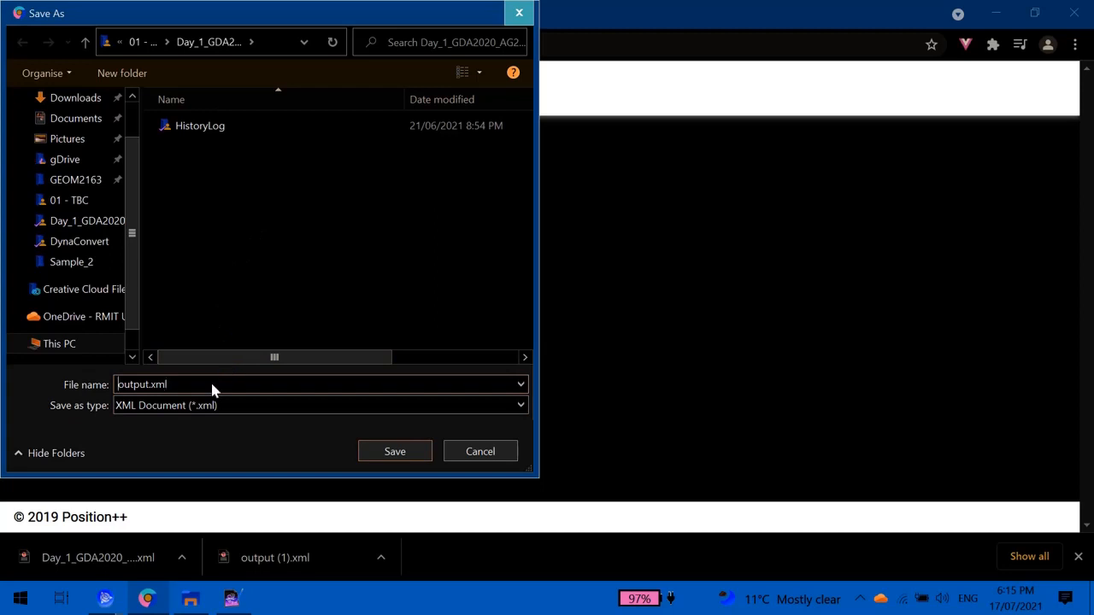
key(ctrl+a)
text(Day)
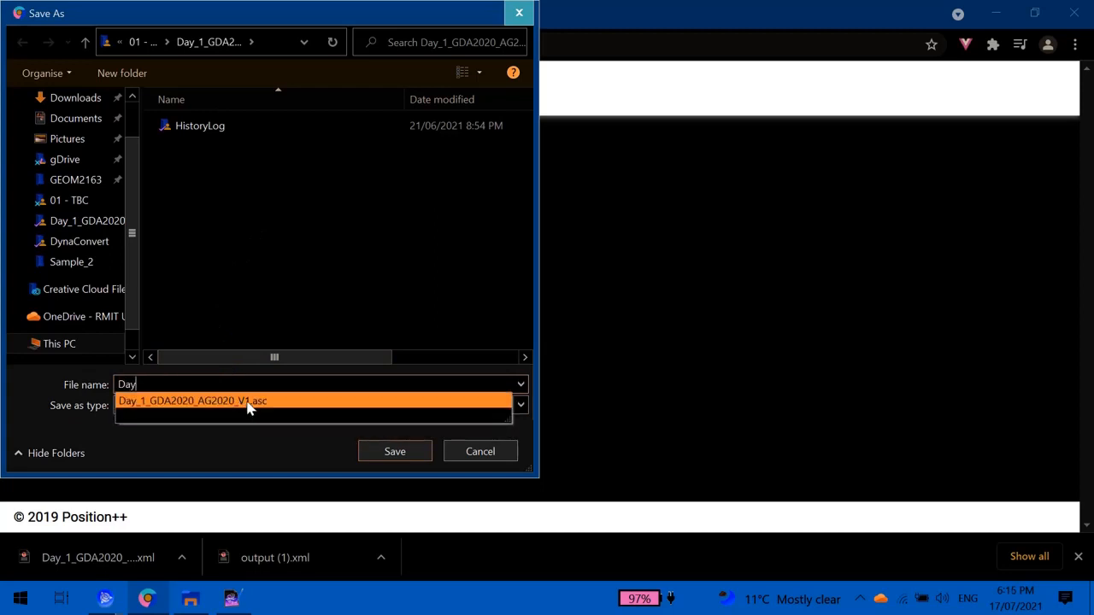
click(247, 400)
click(280, 387)
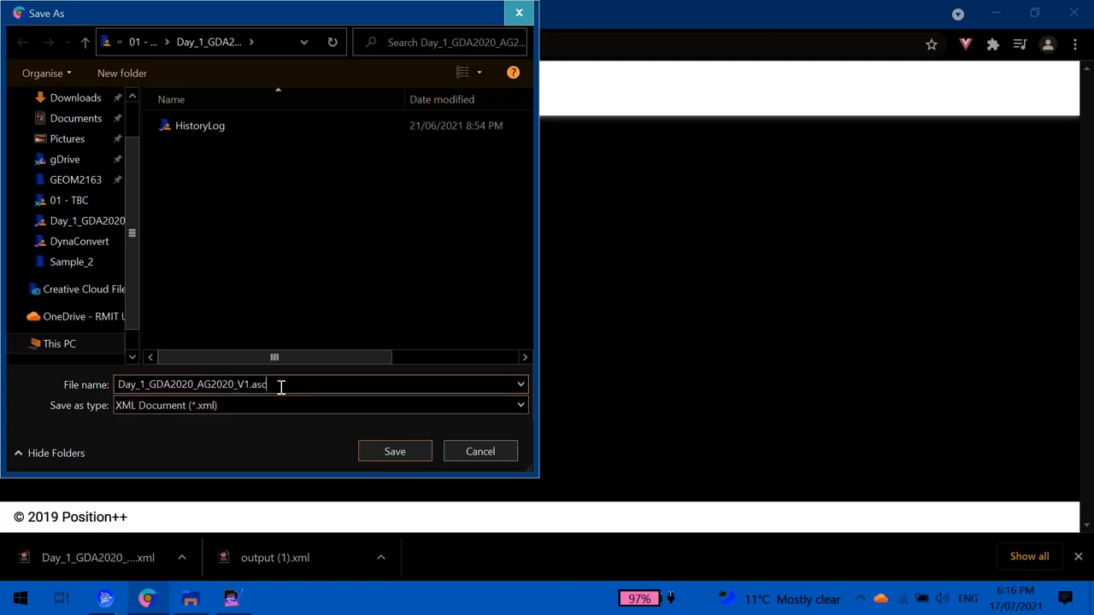
key(BackSpace)
key(BackSpace)
key(BackSpace)
key(BackSpace)
key(BackSpace)
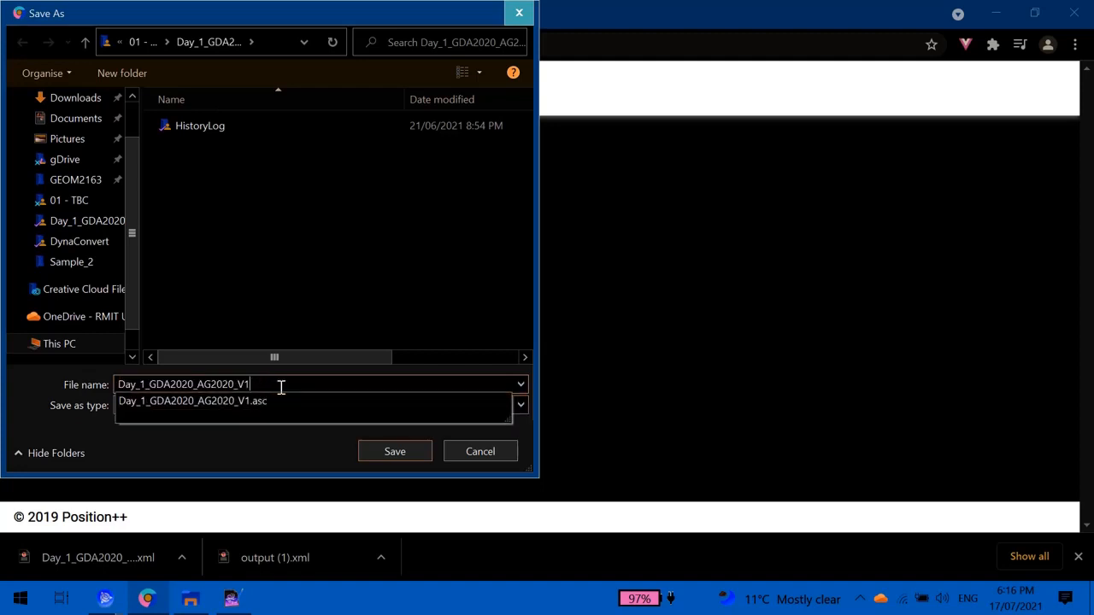
text(1)
key(Escape)
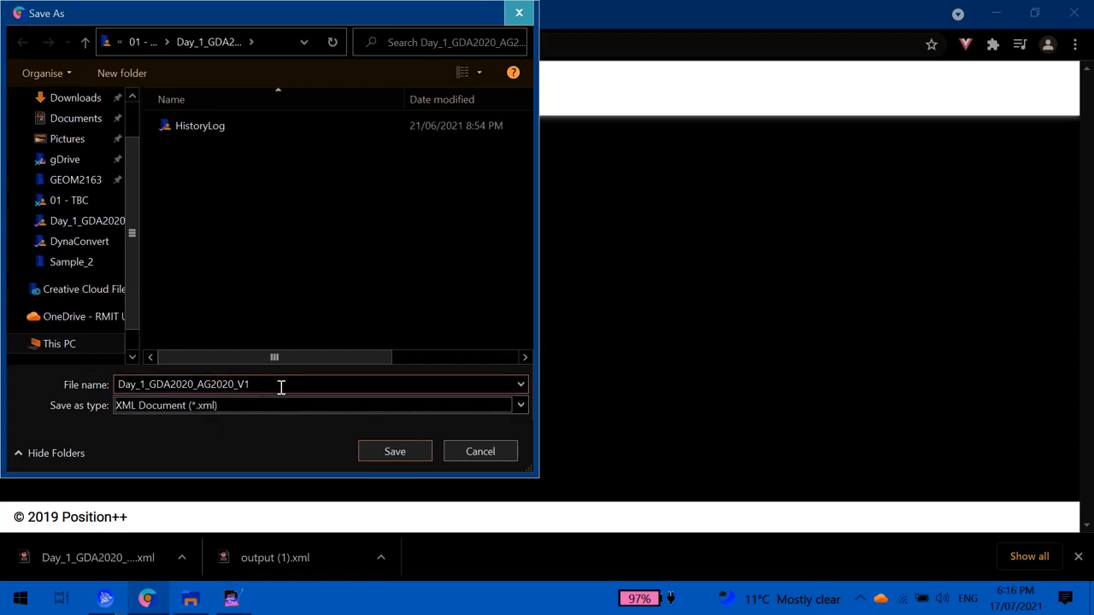
click(387, 453)
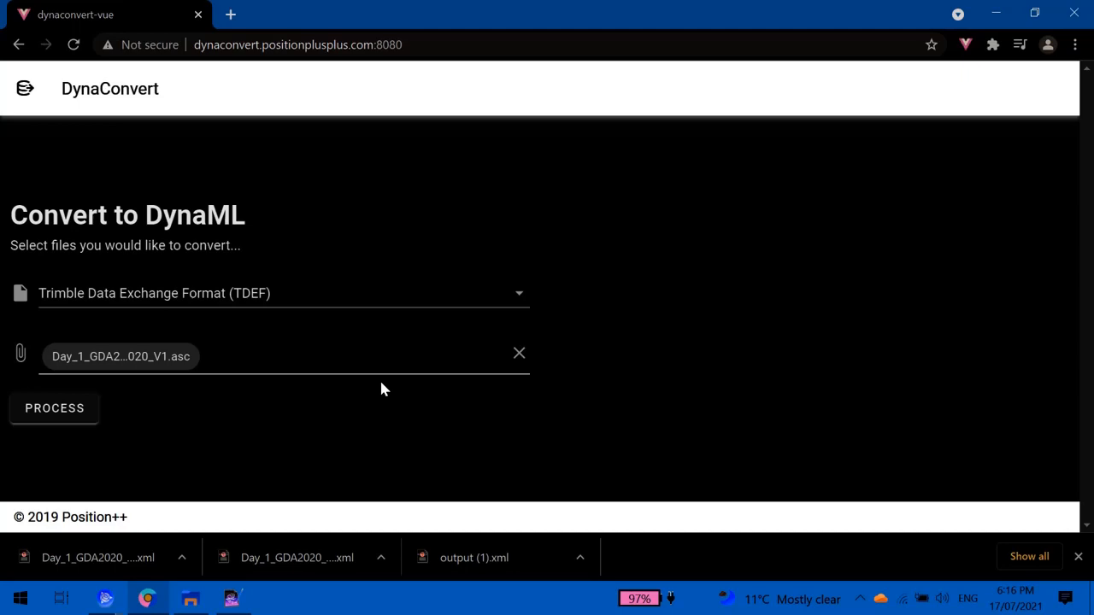
- Switch to File Explorer, find Day_1_GDA2020_AG2020_V1.xml in the project folder and open it in Notepad++
key(alt+Tab)
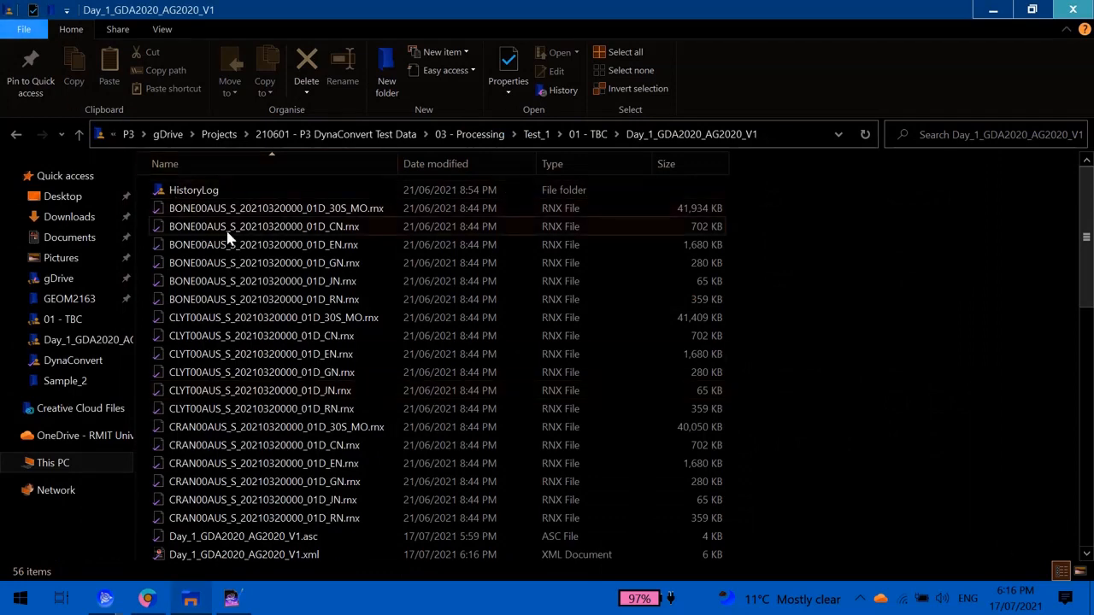
scroll(230, 334, down, 3)
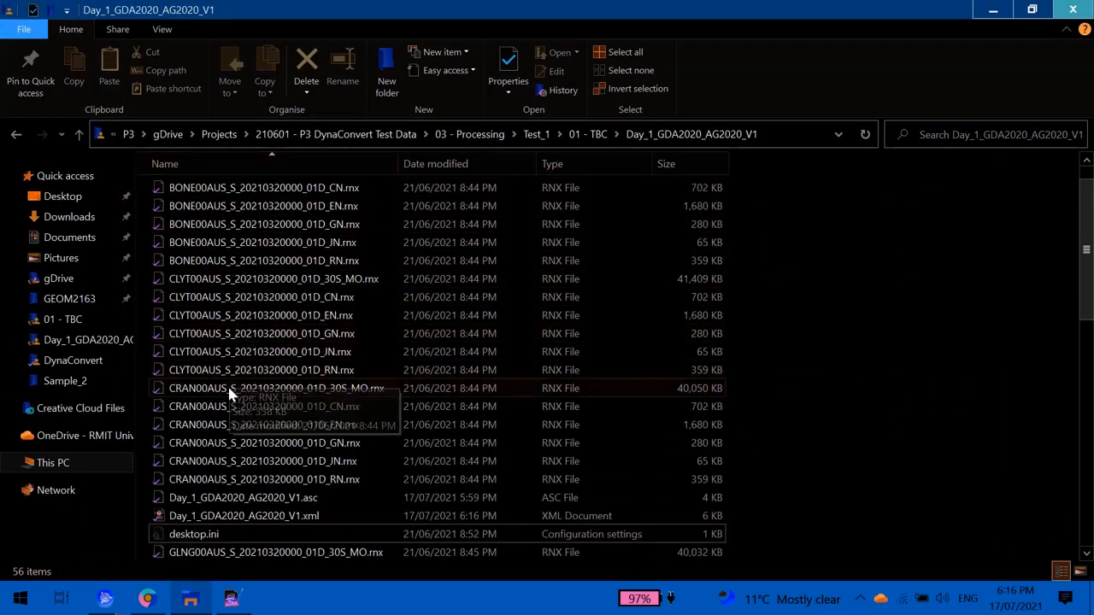
scroll(229, 394, down, 1)
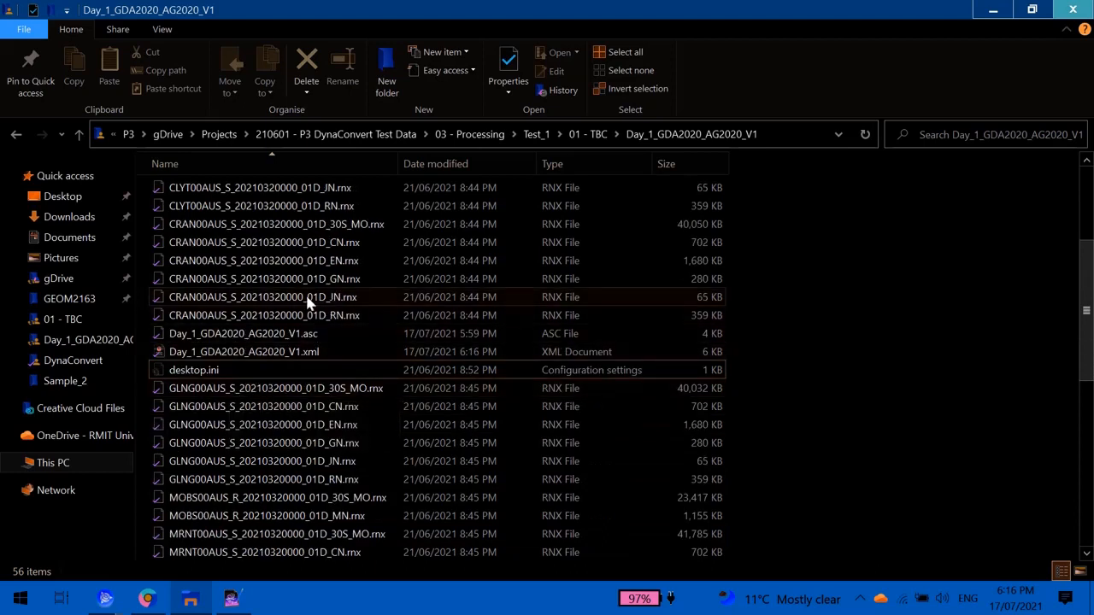
click(275, 359)
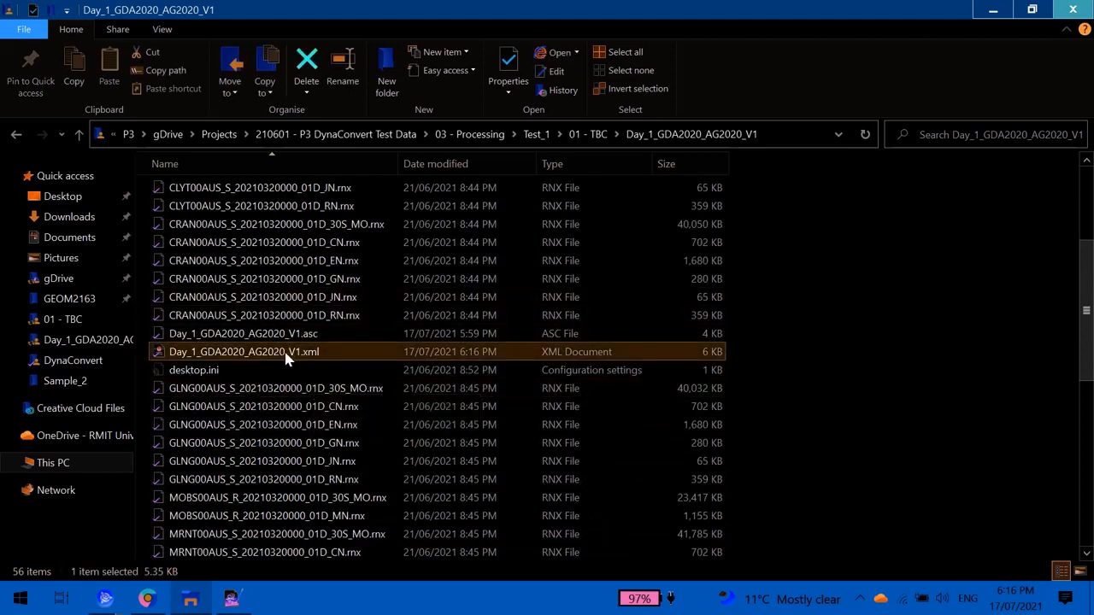
right_click(287, 360)
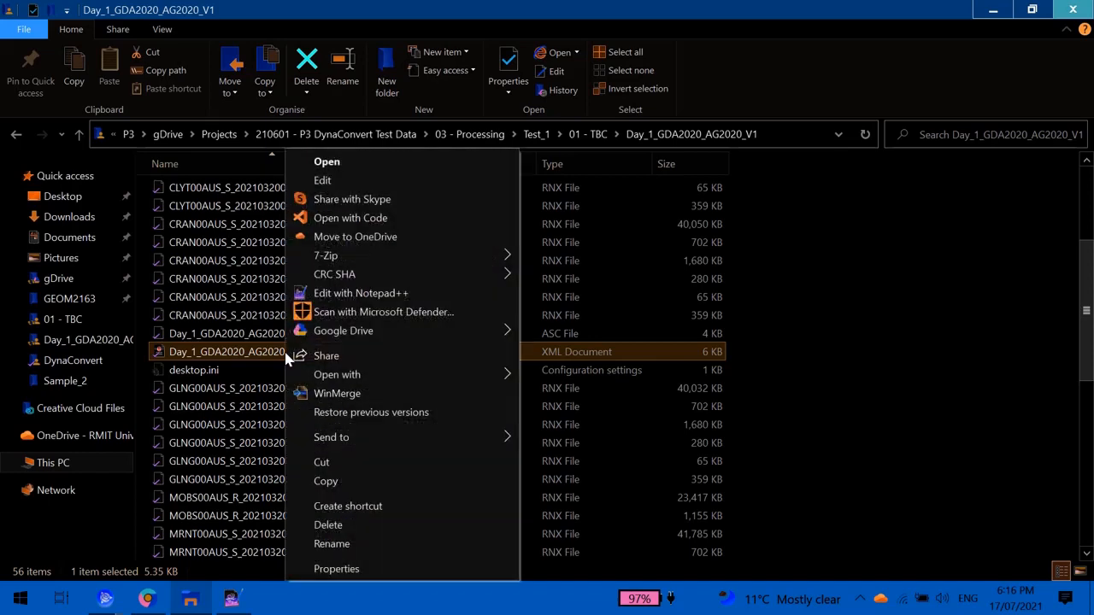
click(389, 293)
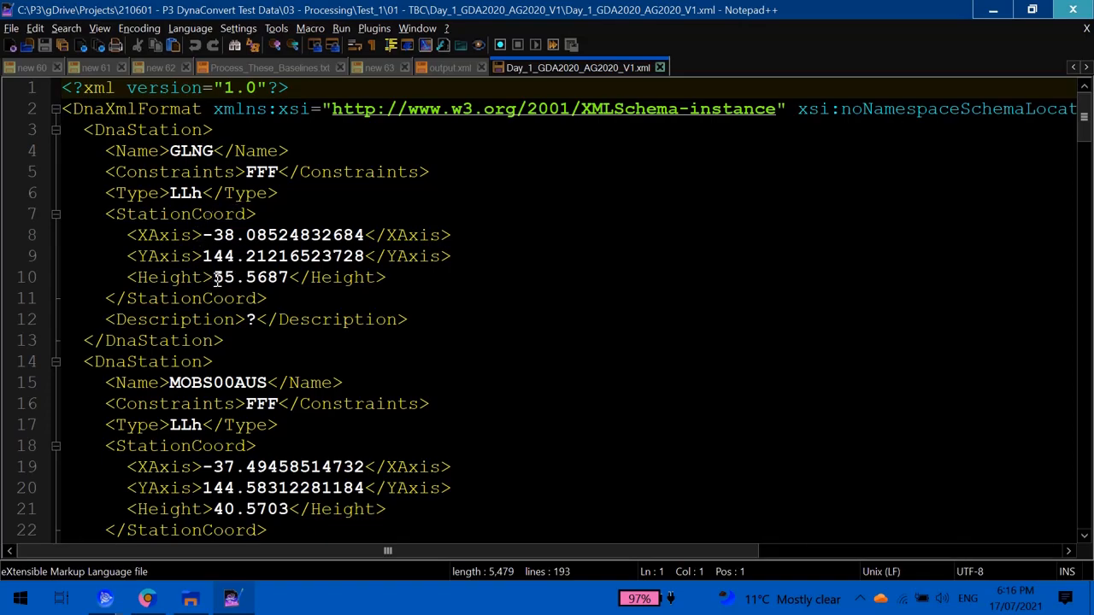
- Examine the station coordinates and the GPS baseline measurements with their sigma values in the converted XML file
scroll(221, 333, down, 10)
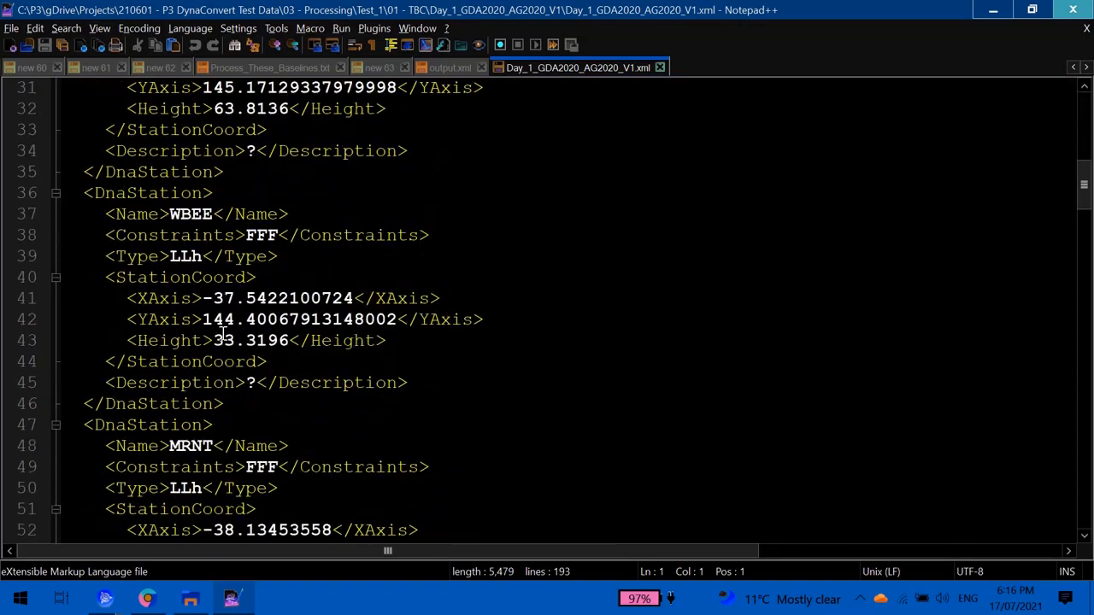
scroll(220, 333, down, 12)
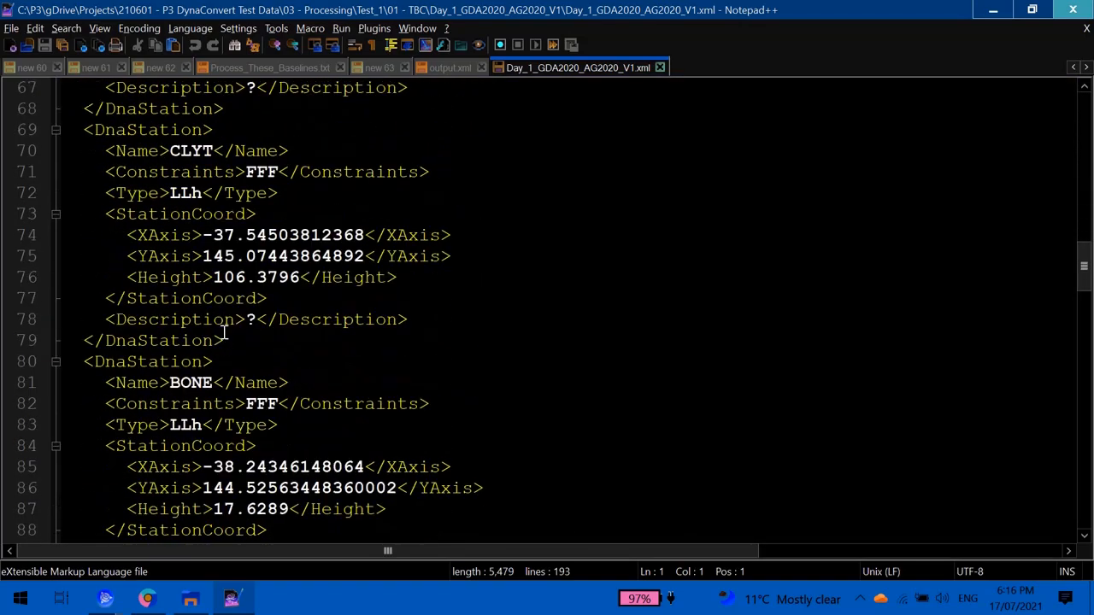
scroll(224, 333, down, 2)
scroll(221, 313, down, 5)
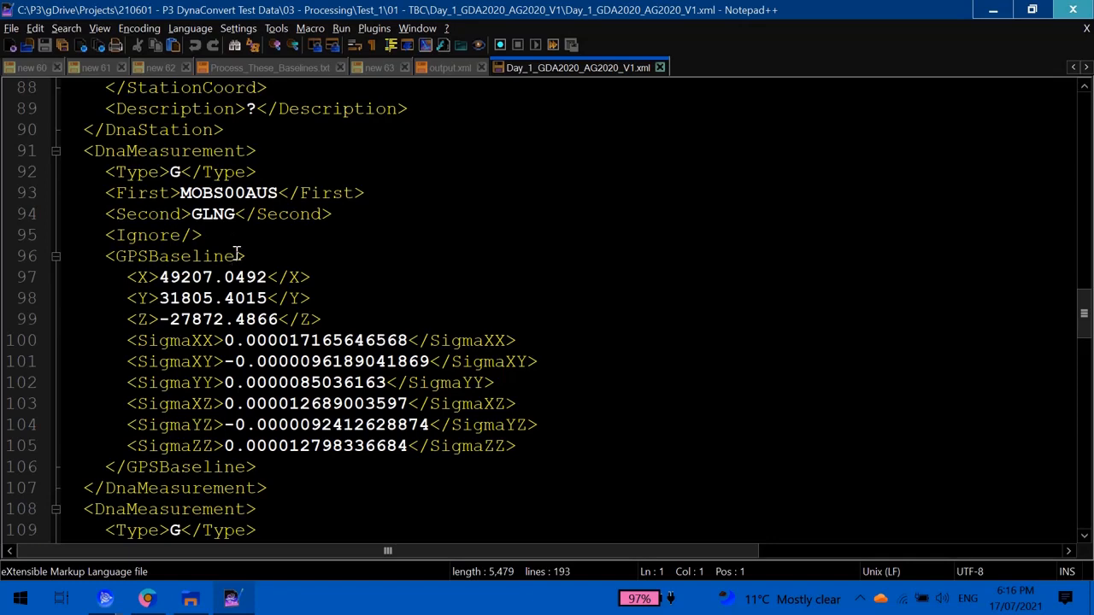
scroll(262, 256, down, 4)
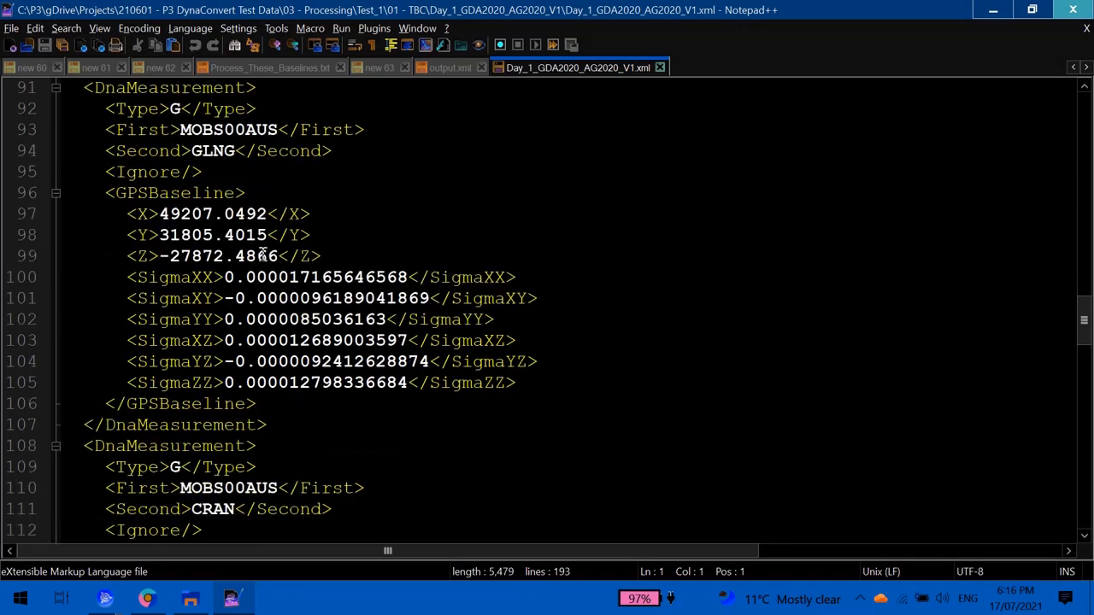